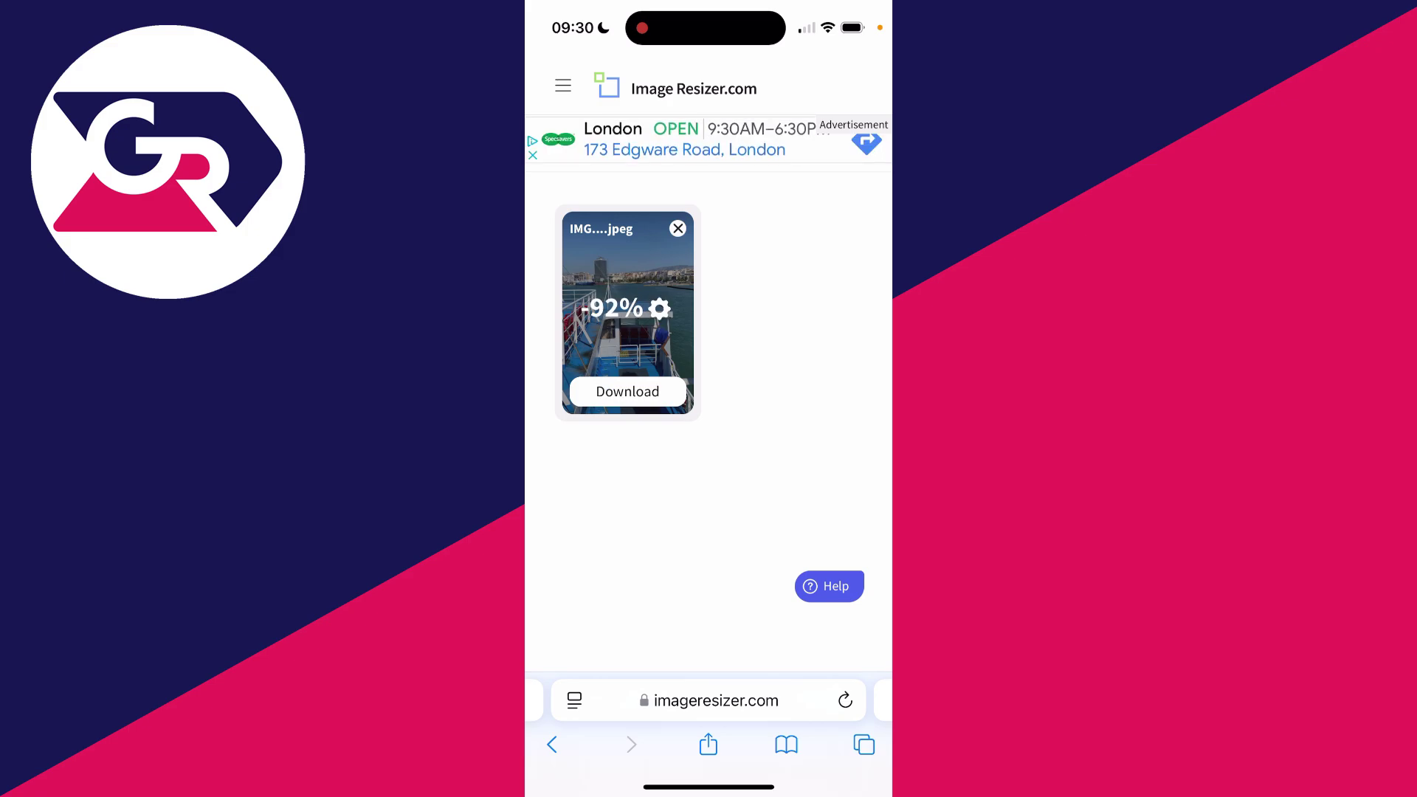
# Step: Download the 131 KB compressed boat photo, save it to Photos, and return to the Photos library
pyautogui.click(626, 391)
pyautogui.click(744, 394)
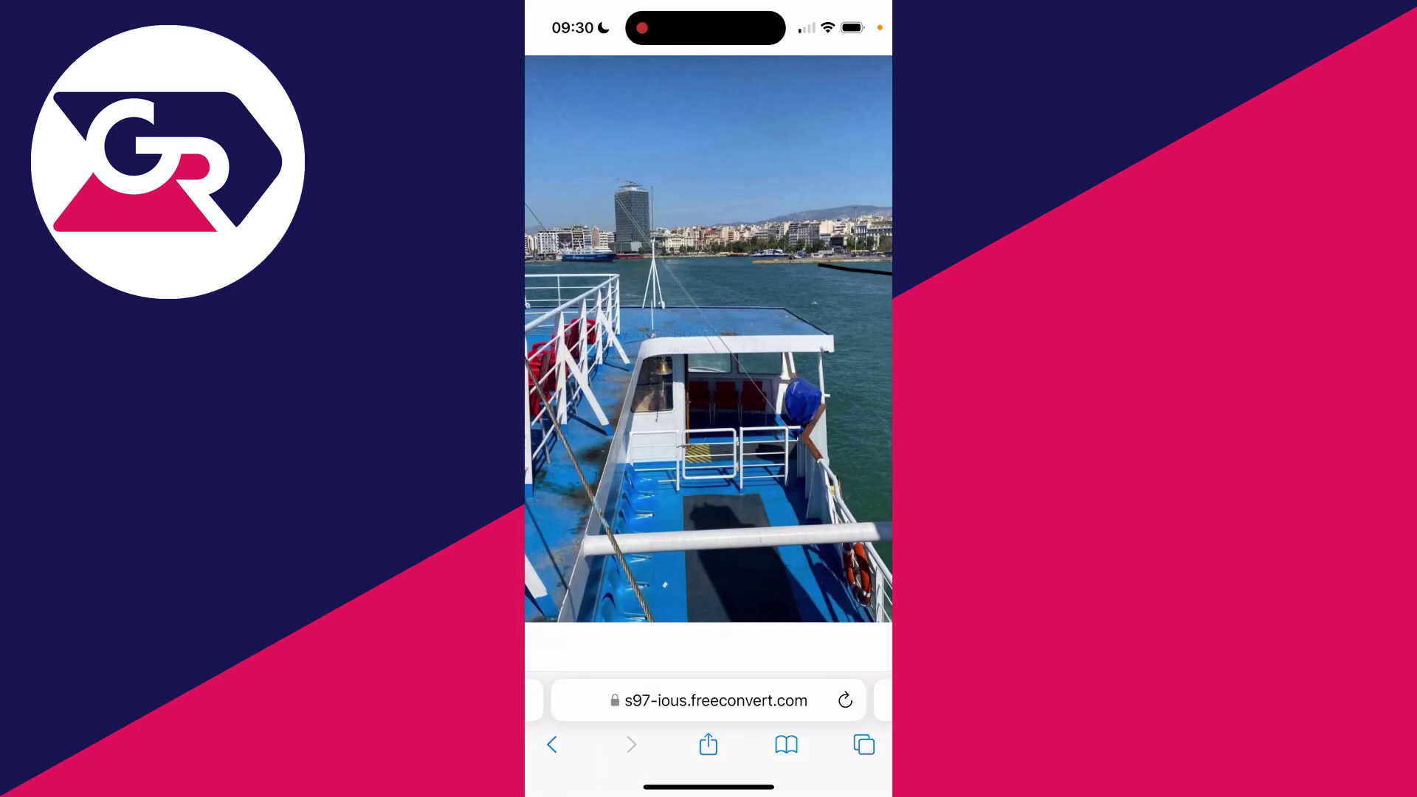
pyautogui.rightClick(709, 388)
pyautogui.click(607, 671)
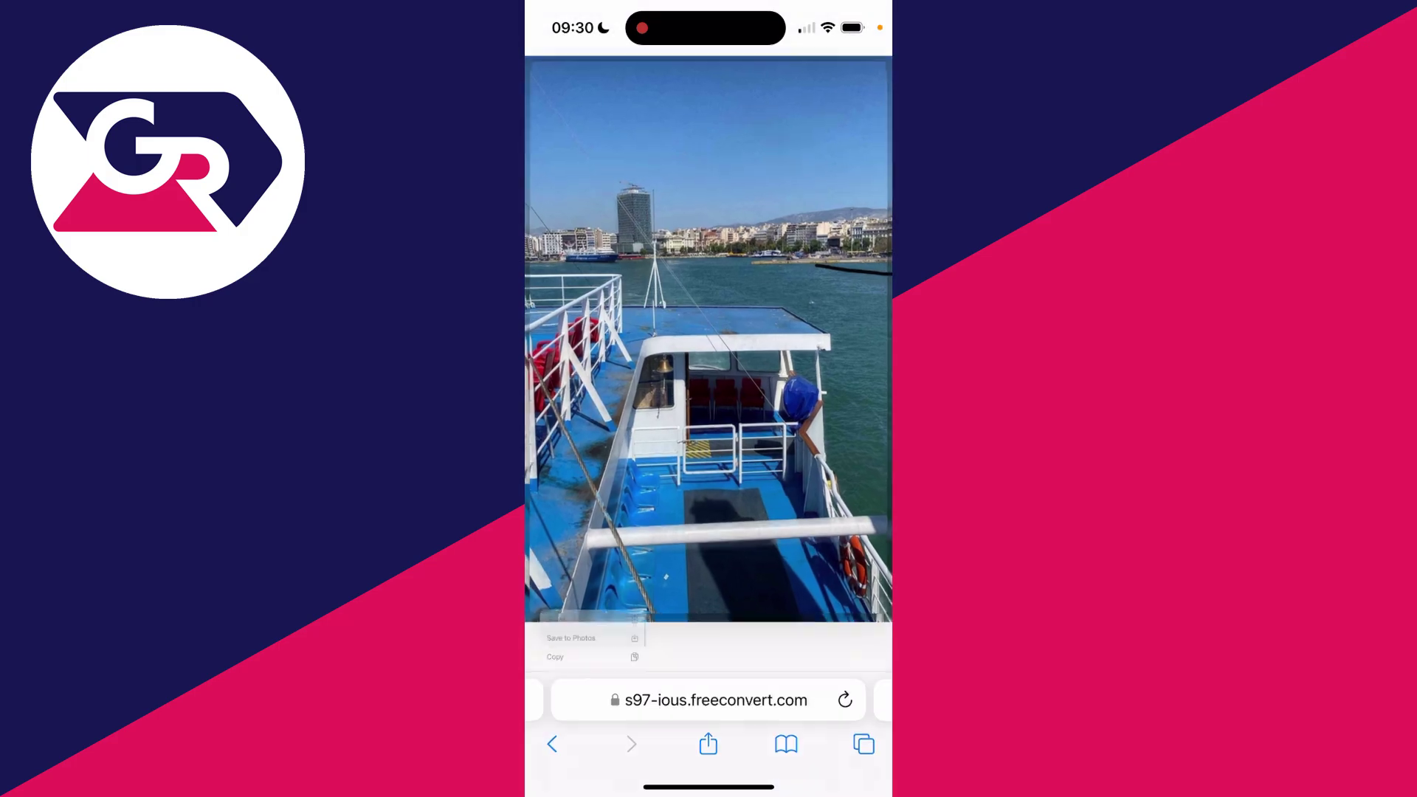
pyautogui.press('super')
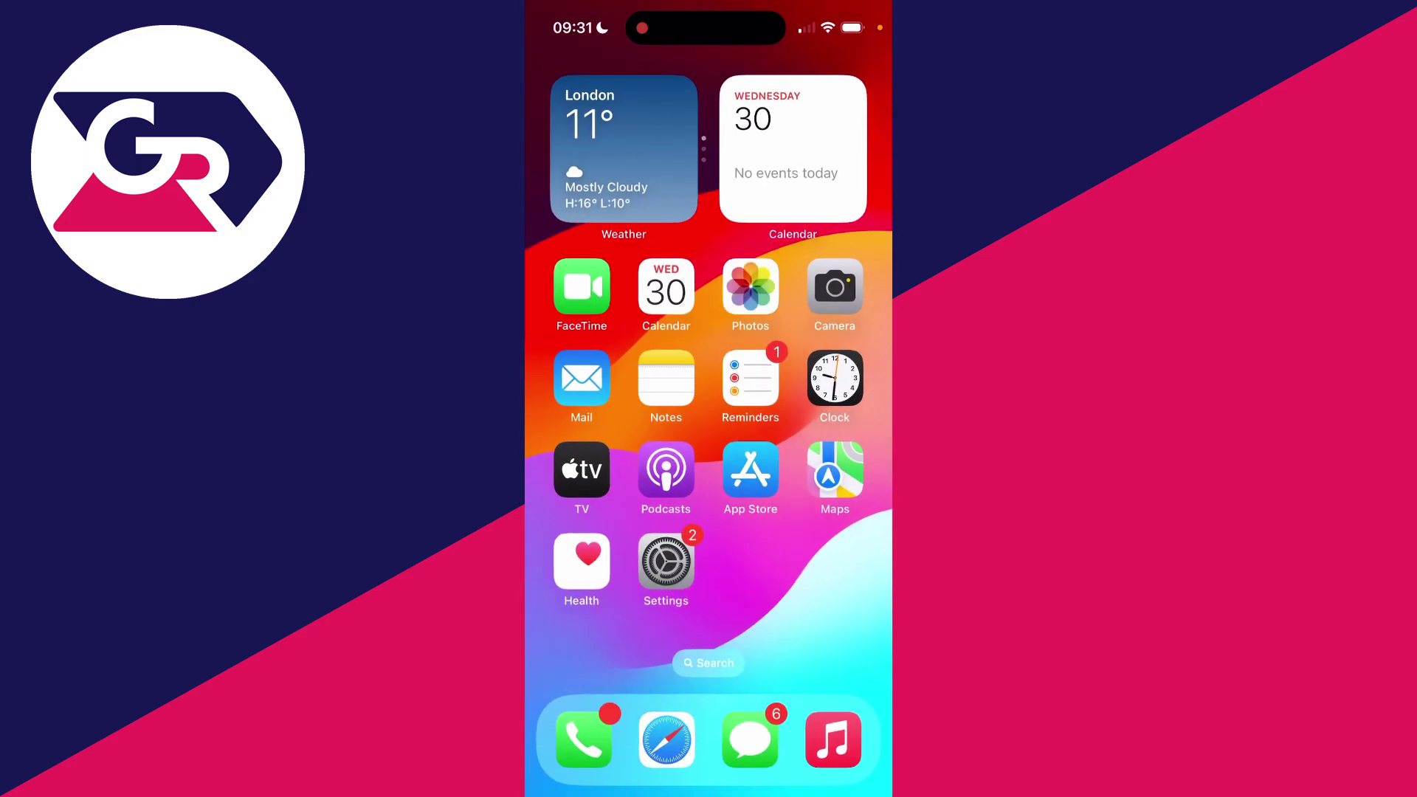
pyautogui.click(586, 734)
# Step: Find the saved boat photo and show its info: a 131 KB, 1179 × 1819 JPEG
pyautogui.moveTo(609, 387); pyautogui.dragTo(797, 388)
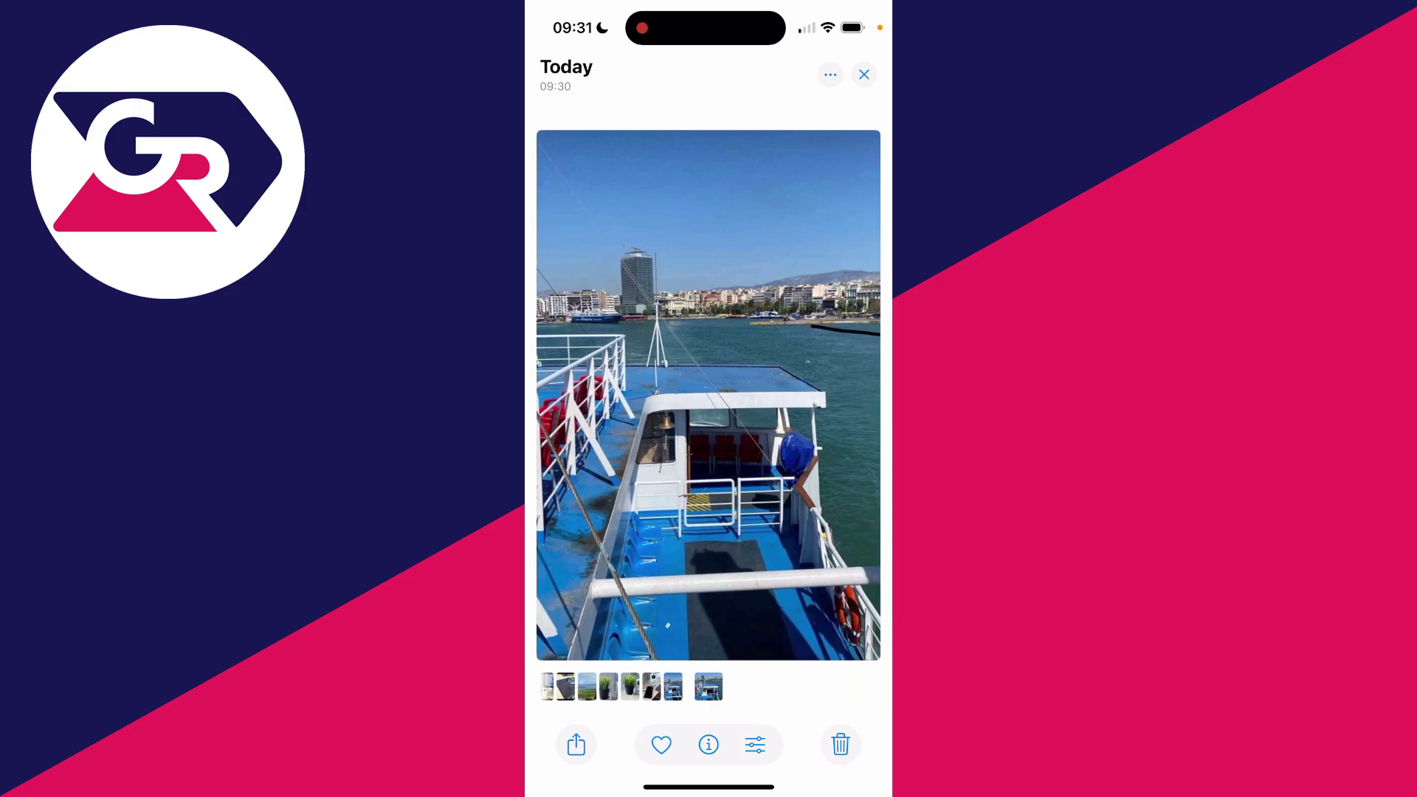
pyautogui.click(710, 744)
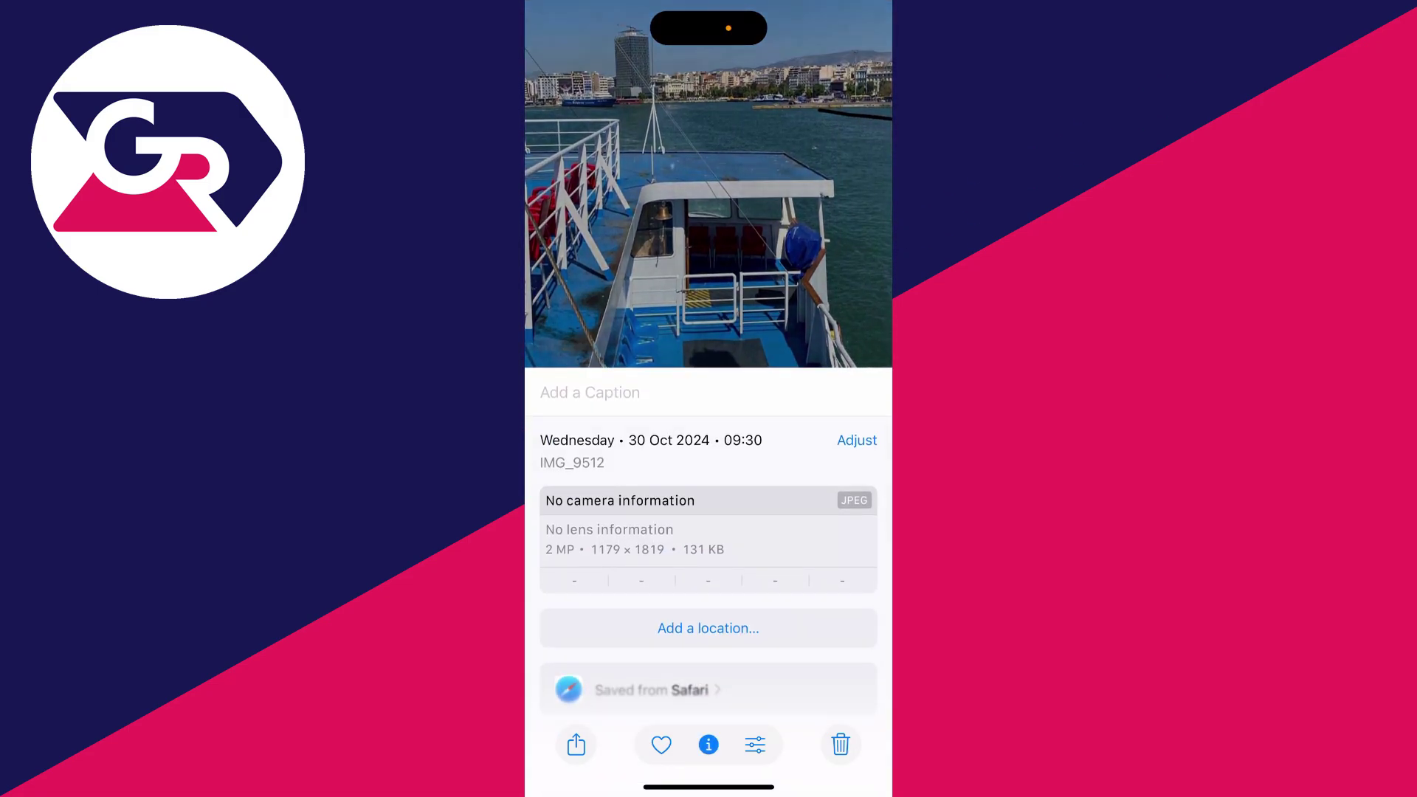